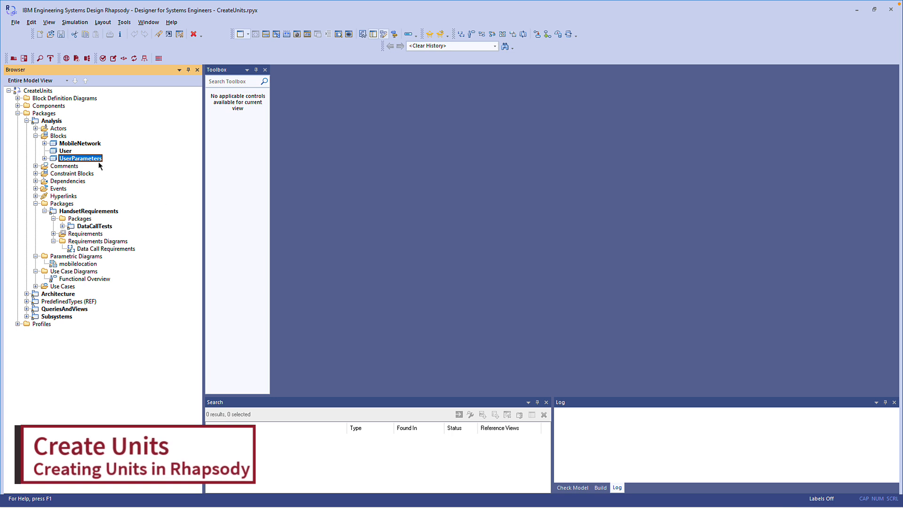
# Create units for all blocks in the Analysis package's Blocks category with the Power Pack unit tools, confirming the operation.
pyautogui.rightClick(92, 159)
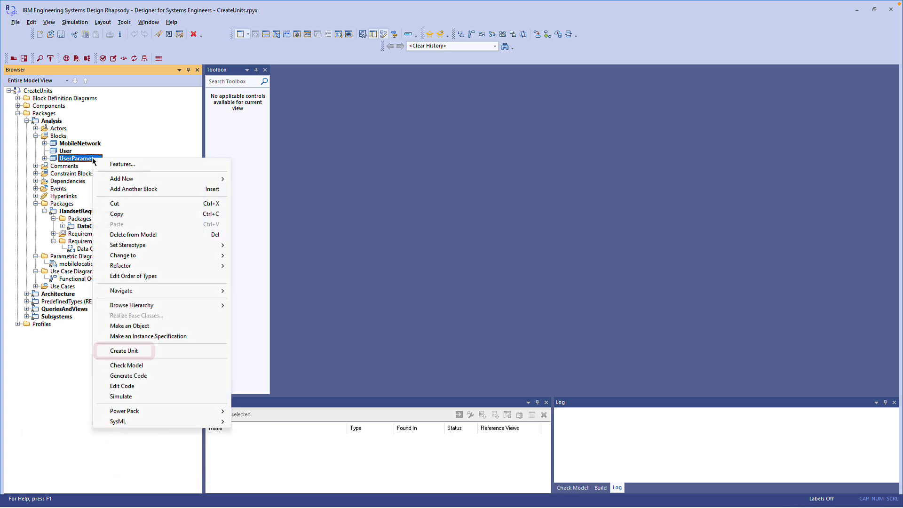
pyautogui.rightClick(64, 138)
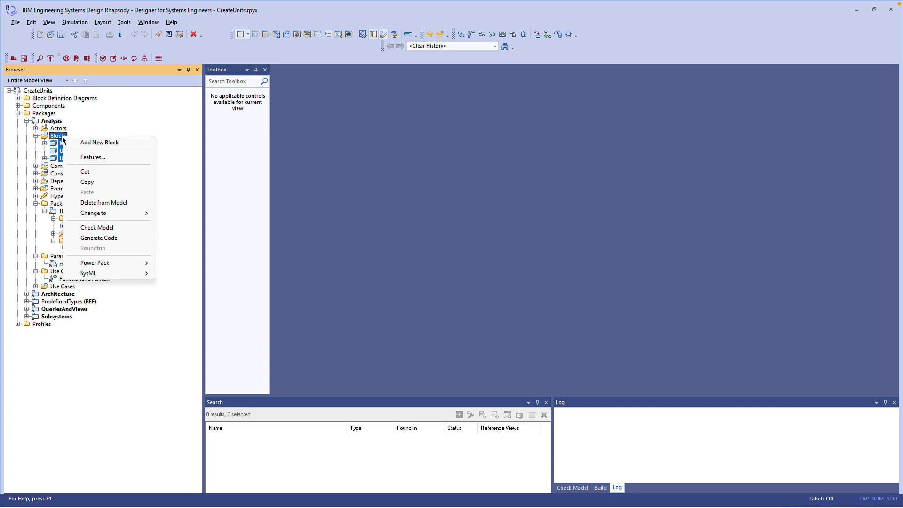
pyautogui.moveTo(119, 268)
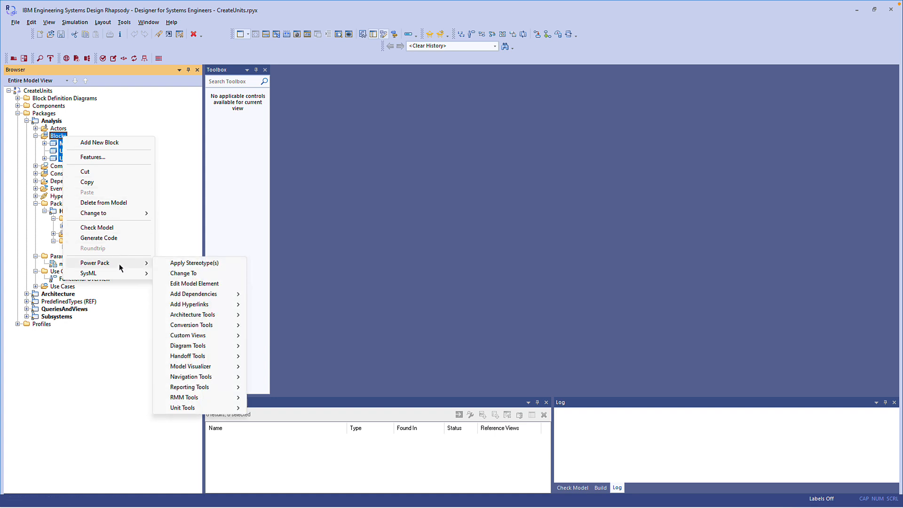
pyautogui.moveTo(207, 409)
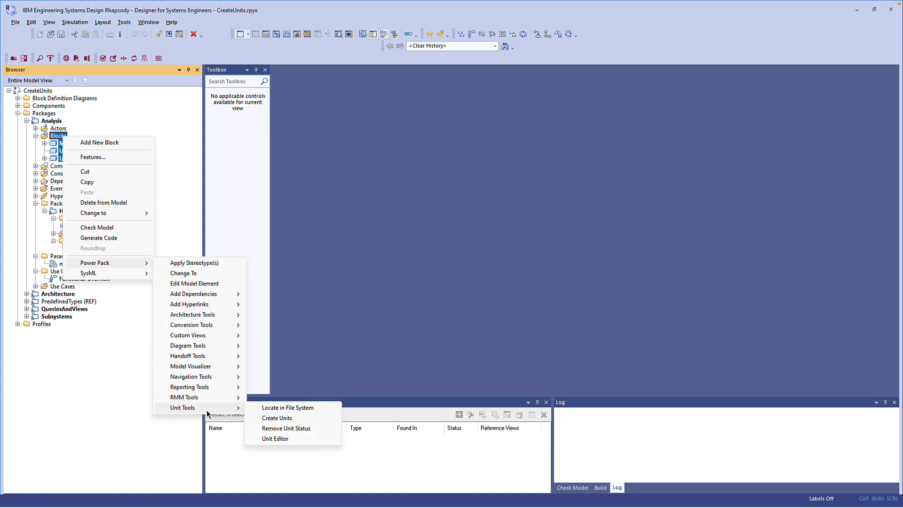
pyautogui.click(284, 418)
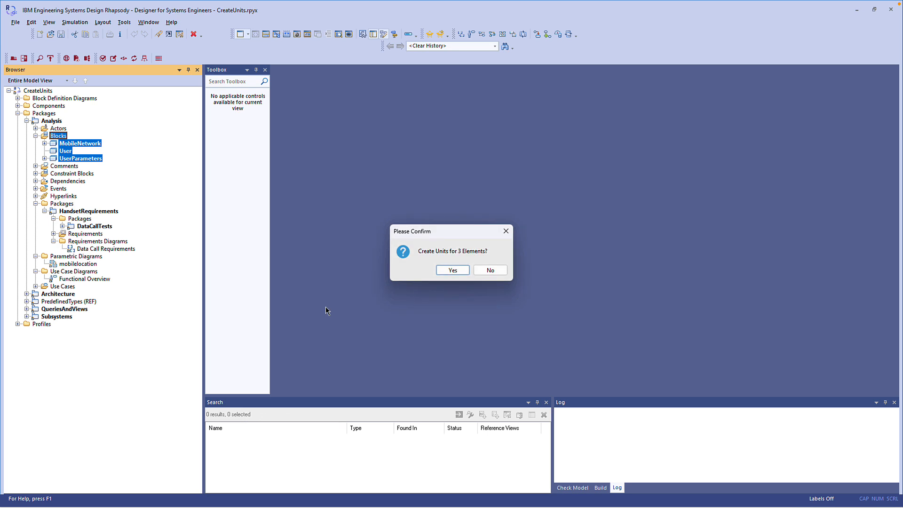
pyautogui.click(447, 271)
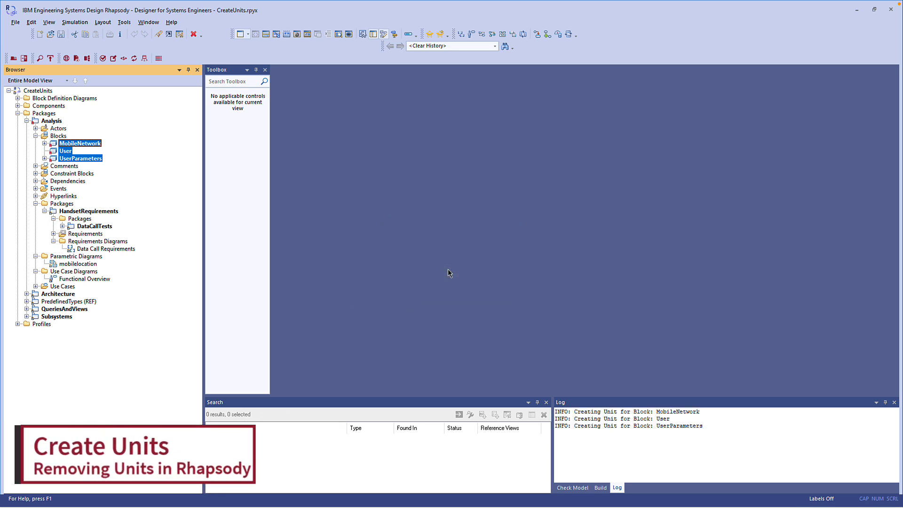
# Edit the unit information of the User block so that it is no longer stored in a separate file.
pyautogui.click(65, 151)
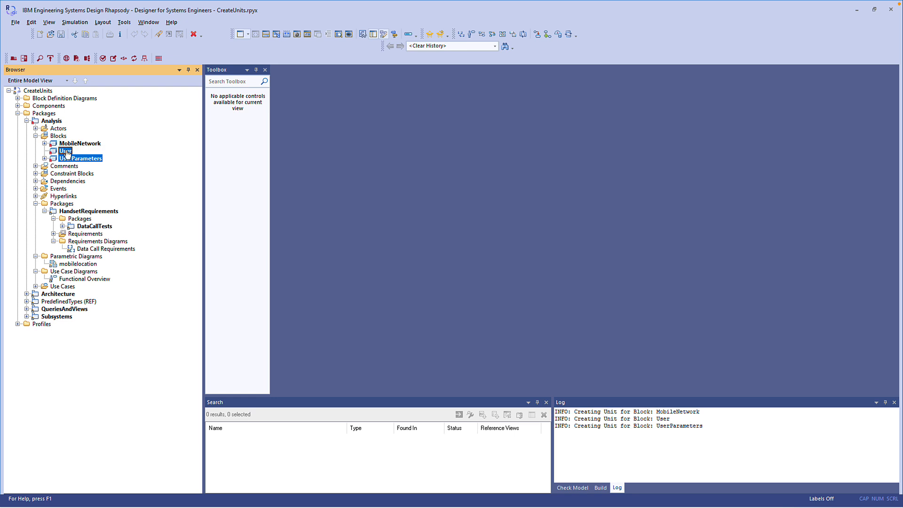
pyautogui.rightClick(67, 152)
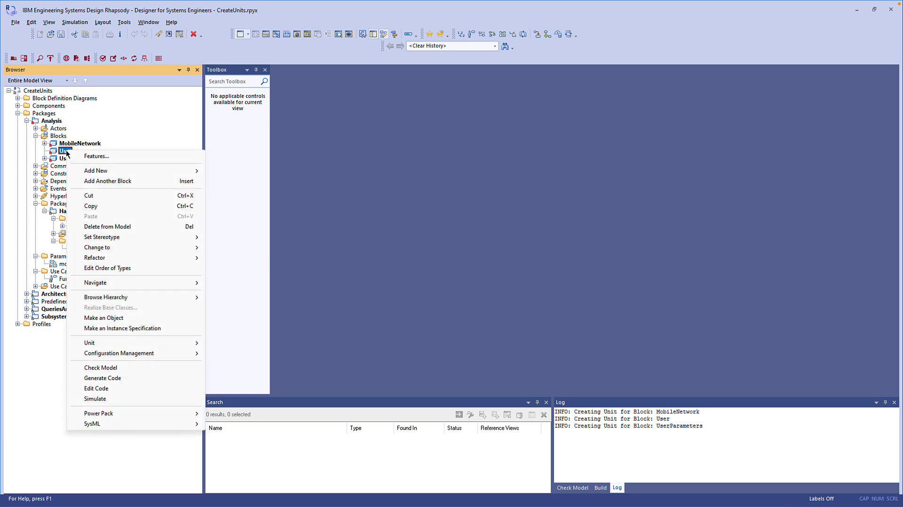
pyautogui.moveTo(99, 344)
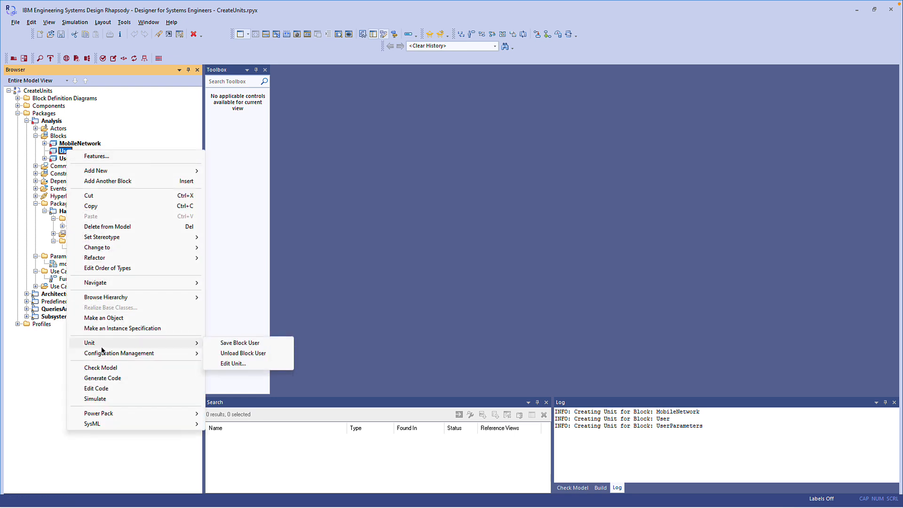
pyautogui.click(237, 363)
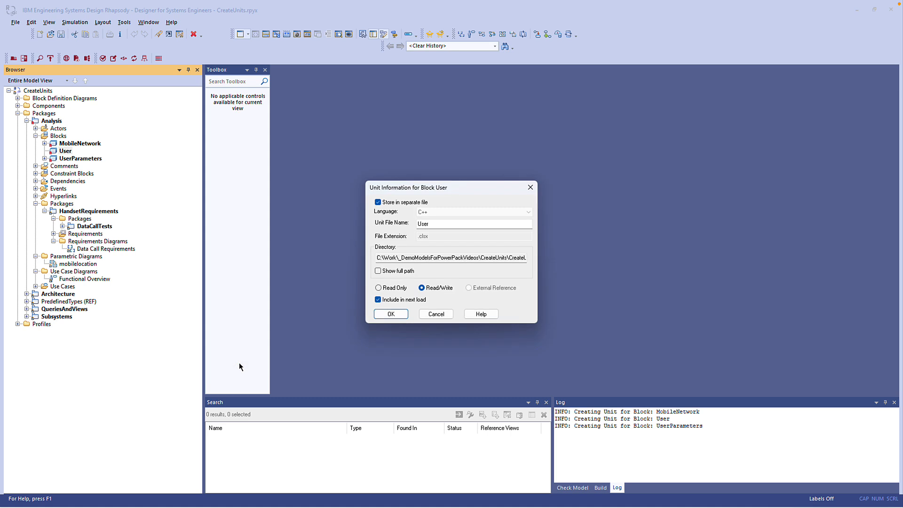
pyautogui.click(378, 202)
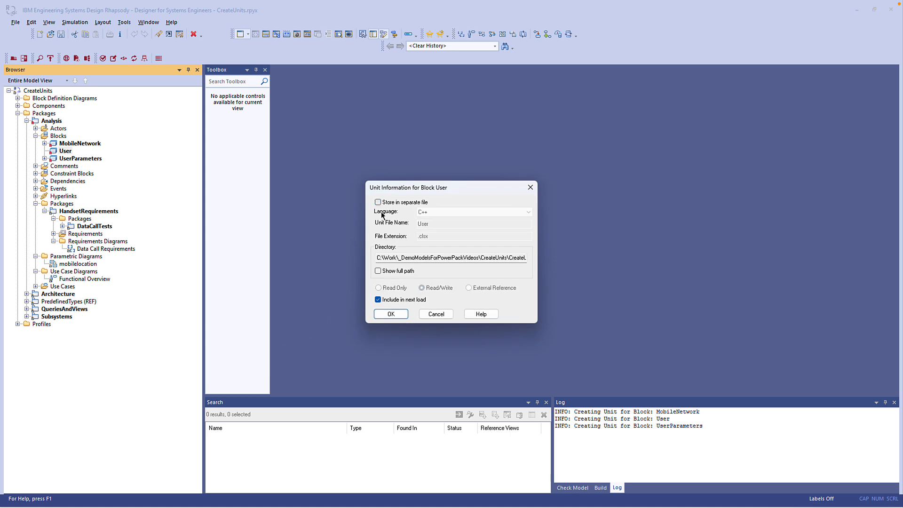
pyautogui.click(388, 313)
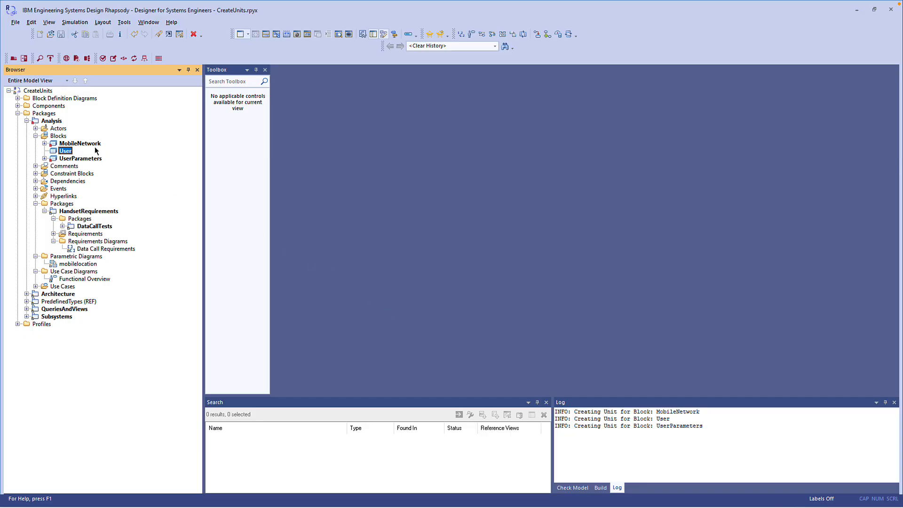
# Remove the unit status of all blocks in the Analysis package's Blocks category with the Power Pack unit tools.
pyautogui.rightClick(65, 137)
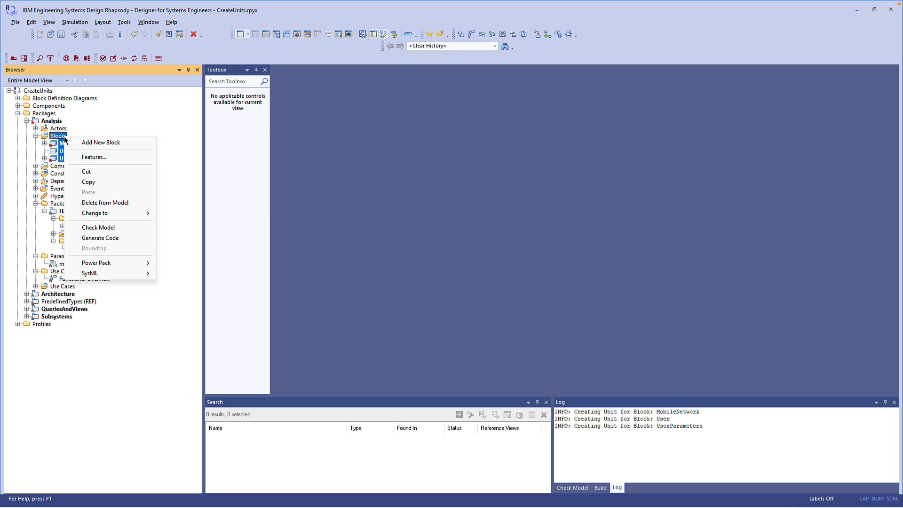
pyautogui.moveTo(119, 263)
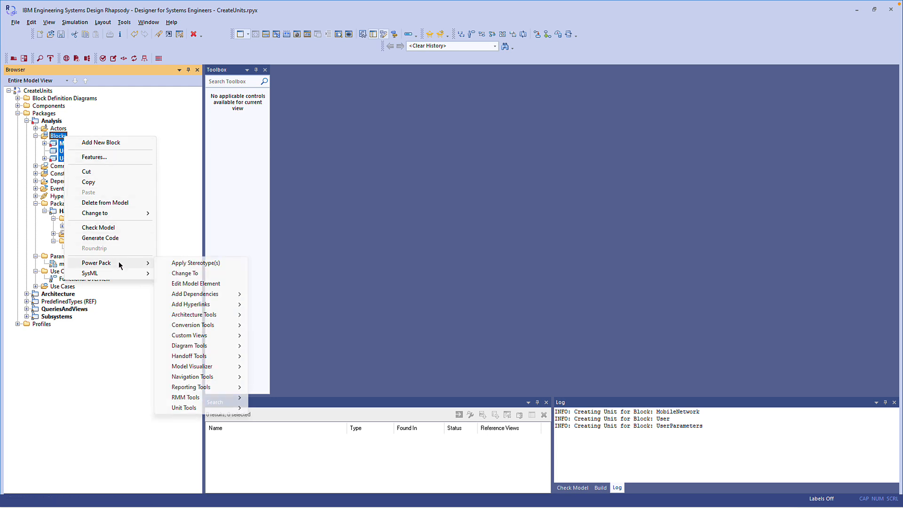
pyautogui.moveTo(212, 410)
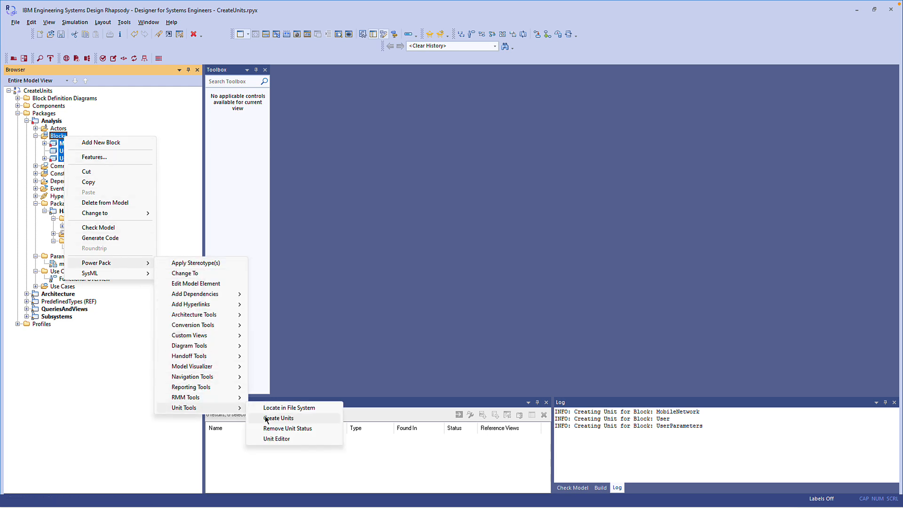
pyautogui.click(280, 428)
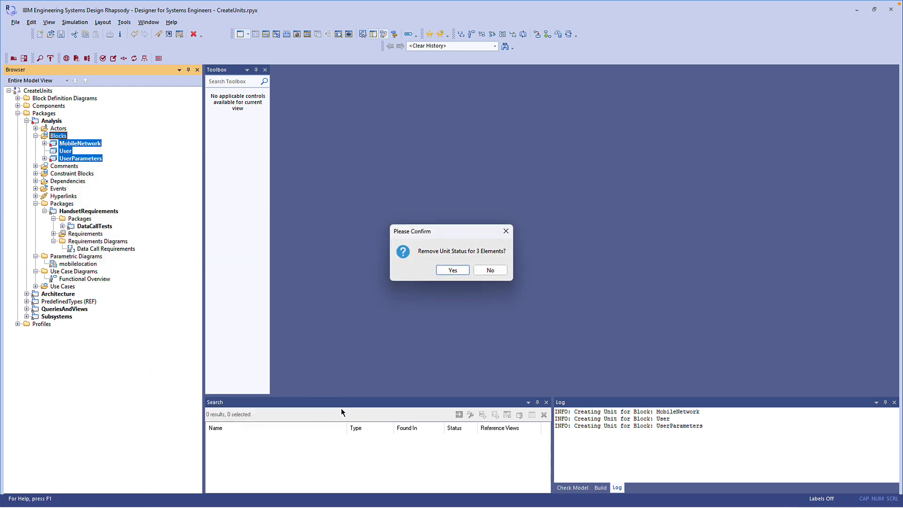
pyautogui.click(461, 272)
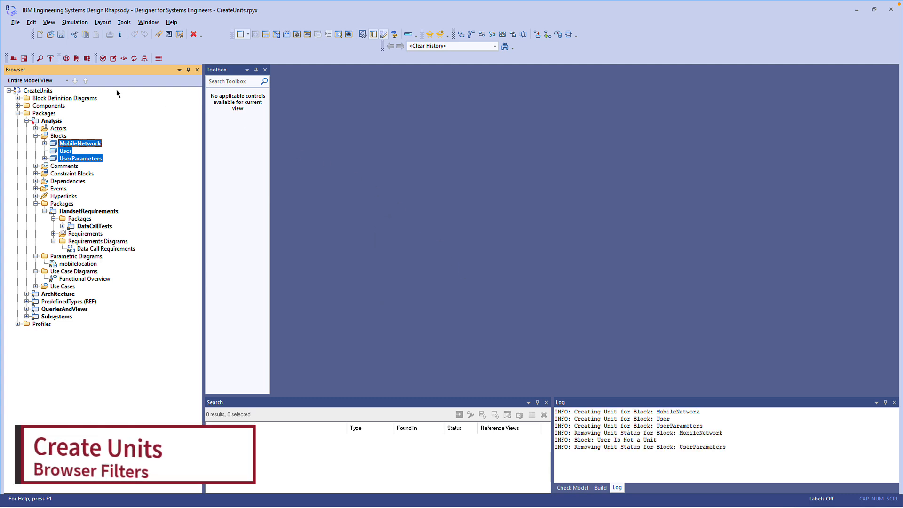
# Switch the model browser to Unit View and open the Browse Potential Units custom browser for the CreateUnits project.
pyautogui.click(52, 81)
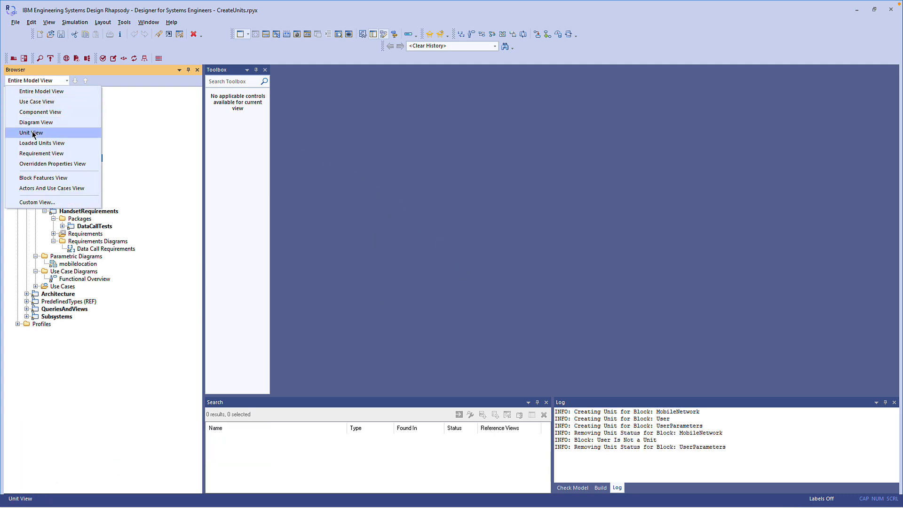
pyautogui.click(58, 129)
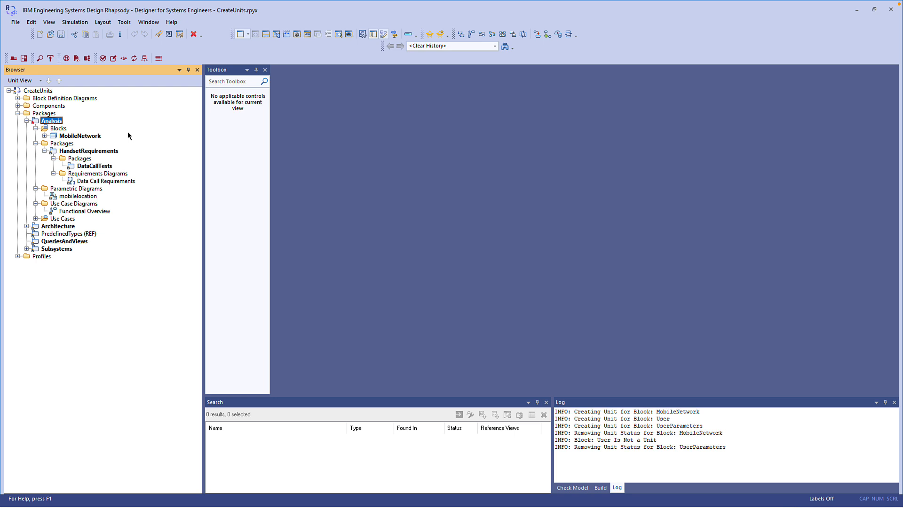
pyautogui.click(51, 91)
pyautogui.rightClick(38, 91)
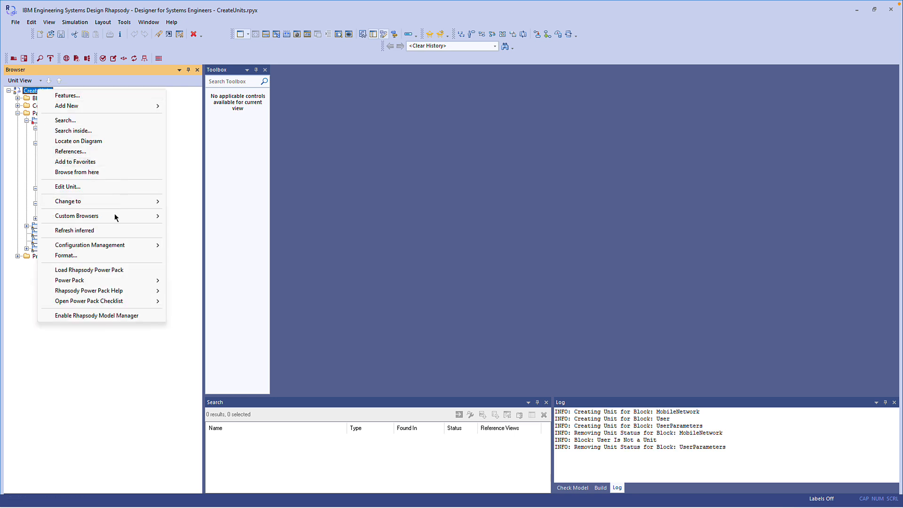
pyautogui.moveTo(114, 217)
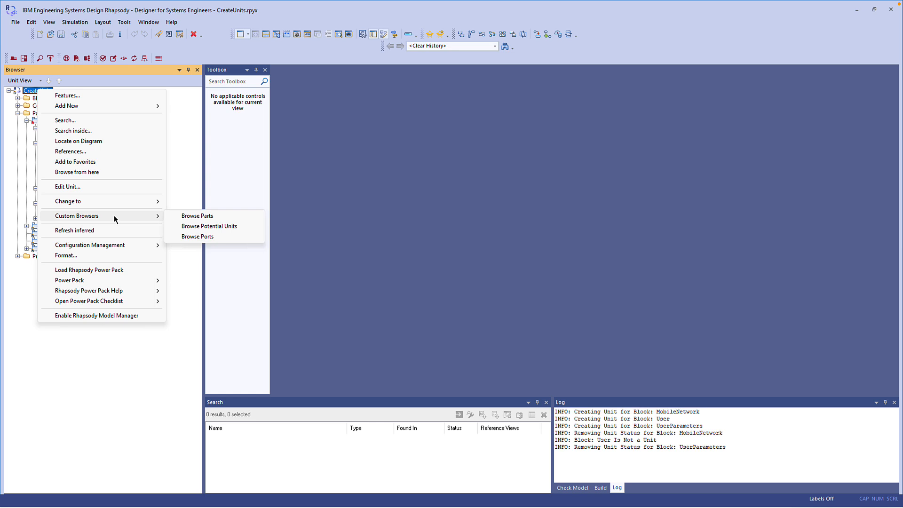
pyautogui.click(207, 226)
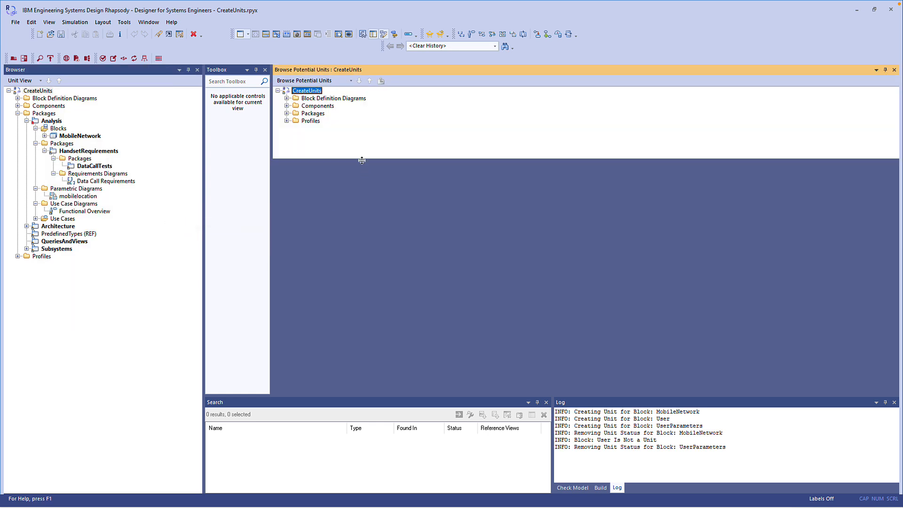
# Enlarge the potential units browser and expand Packages and the Analysis package in it.
pyautogui.moveTo(362, 160); pyautogui.dragTo(358, 333)
pyautogui.click(286, 115)
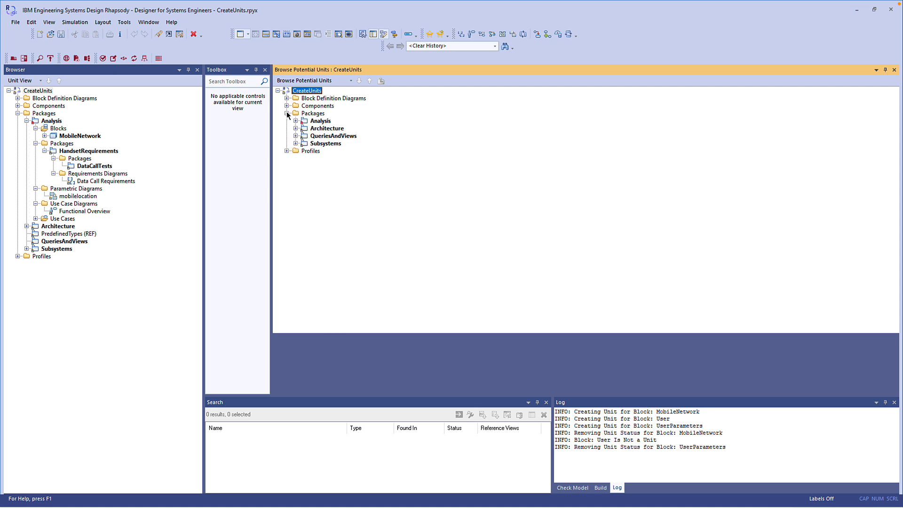
pyautogui.click(296, 120)
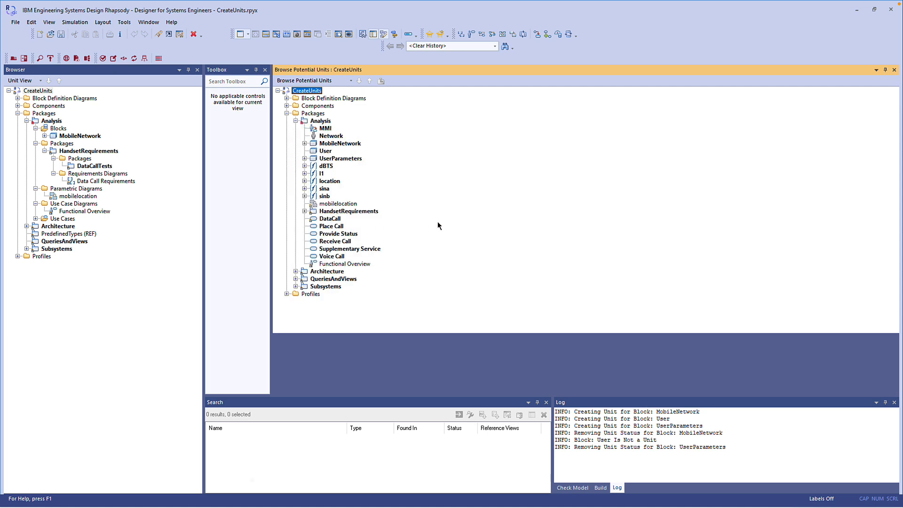
# Examine the CreateUnits project's properties filtered by "Unit", and close them.
pyautogui.click(36, 90)
pyautogui.doubleClick(36, 91)
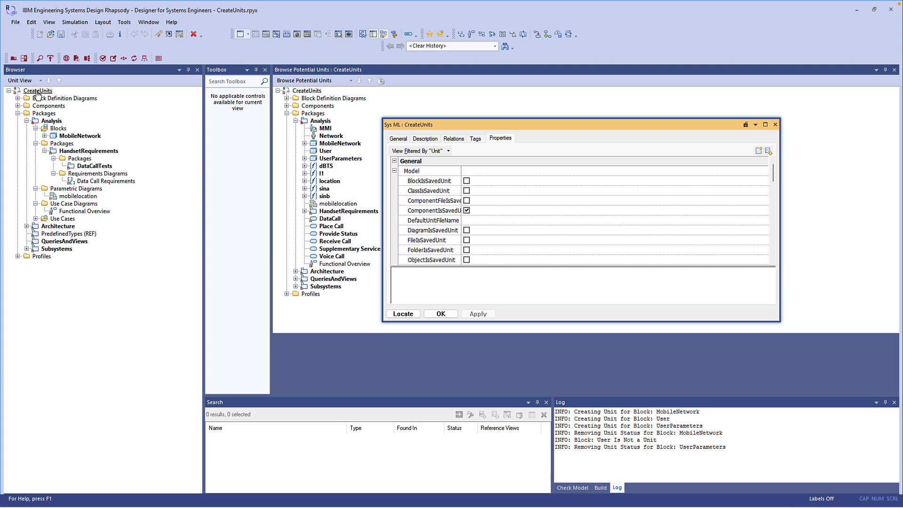
pyautogui.click(439, 314)
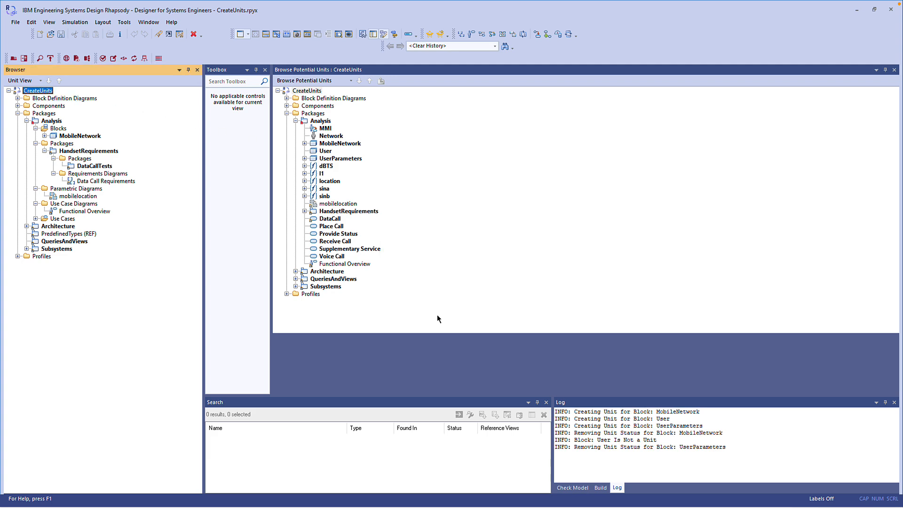
# Try to create a unit for the Configuration block nested in UserParameters with the Power Pack unit tools.
pyautogui.click(304, 159)
pyautogui.rightClick(349, 167)
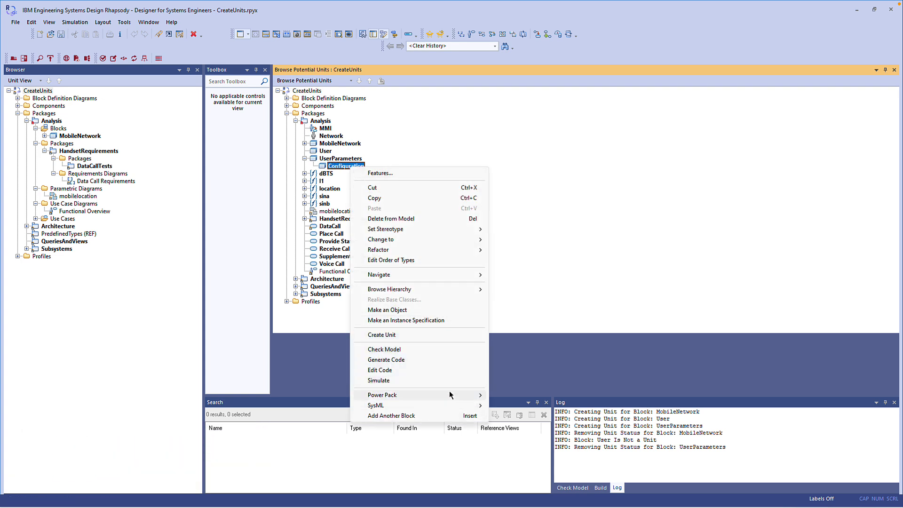
pyautogui.moveTo(449, 390)
pyautogui.moveTo(535, 397)
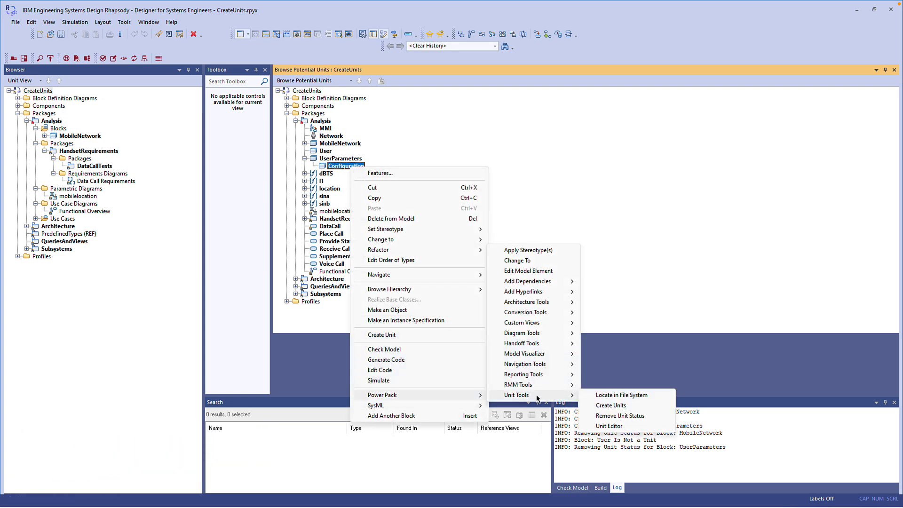
pyautogui.click(593, 408)
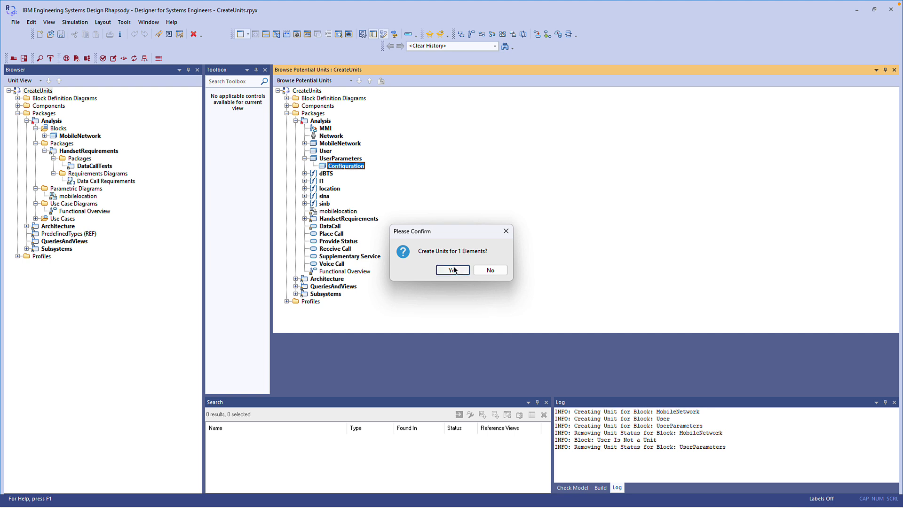
pyautogui.click(453, 270)
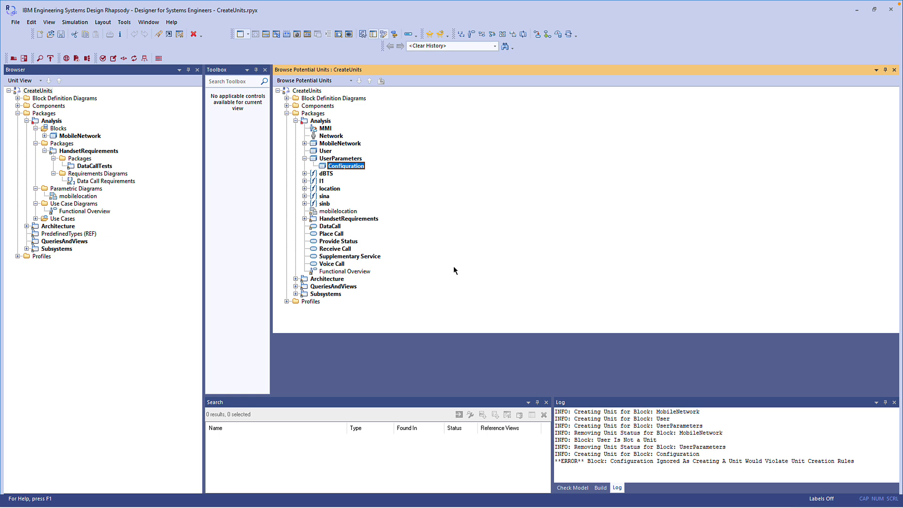
# Open the CreateUnits project's properties and show only the locally overridden ones to examine the unit creation rules.
pyautogui.doubleClick(37, 91)
pyautogui.click(416, 151)
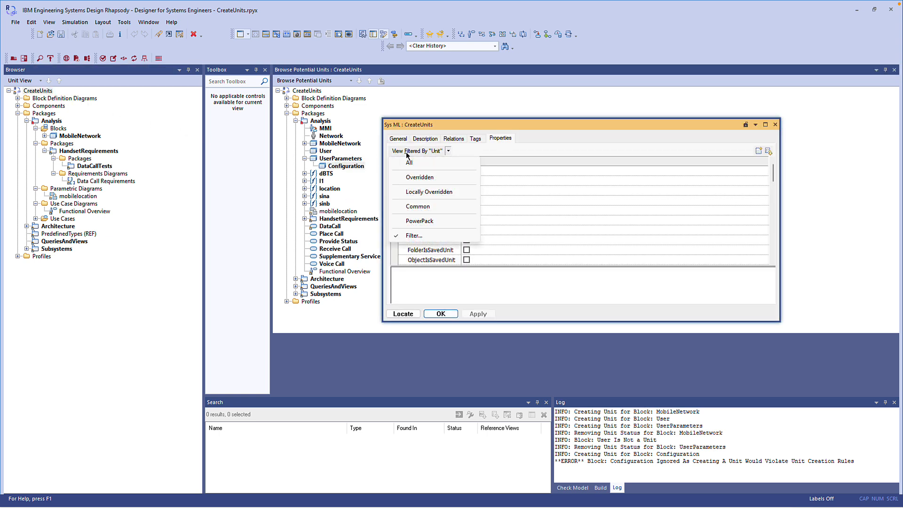
pyautogui.click(418, 192)
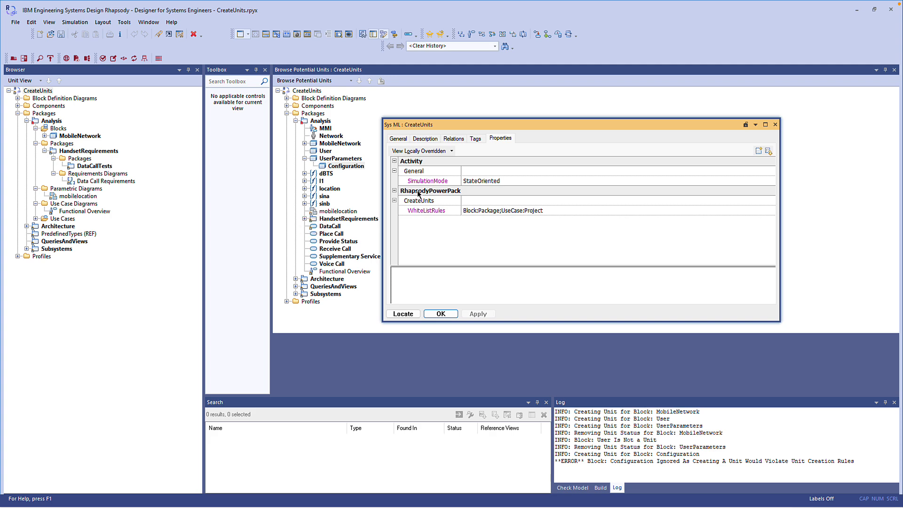
# Run the Rhapsody Model Checker on the entire model with the Unit Rule Violations and Missing Units integrity checks enabled.
pyautogui.click(103, 60)
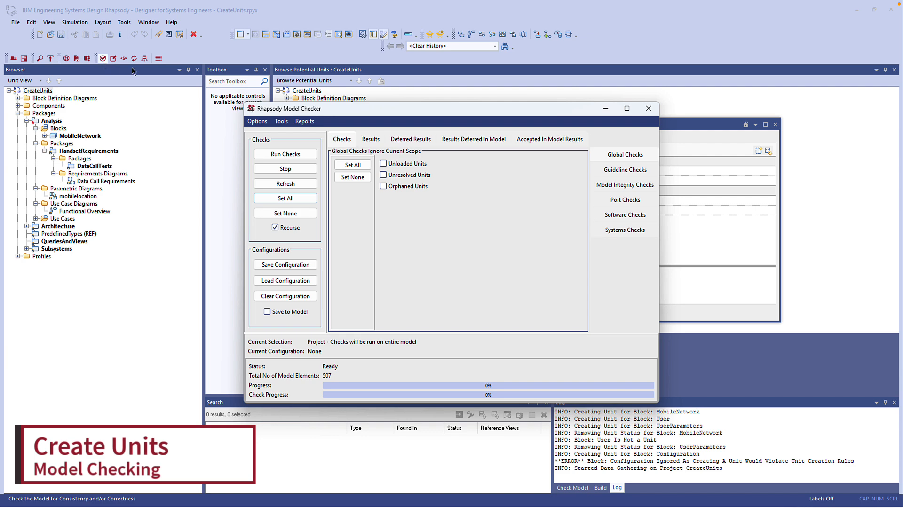
pyautogui.click(606, 185)
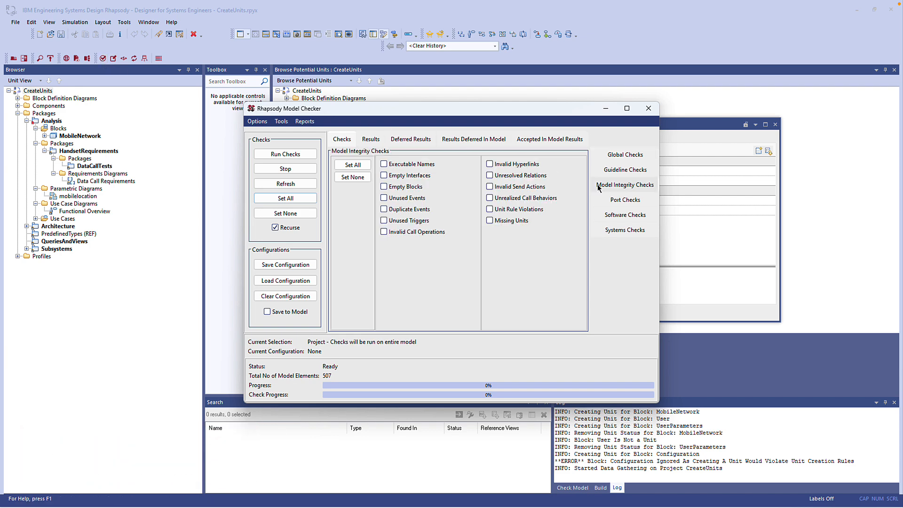
pyautogui.click(488, 211)
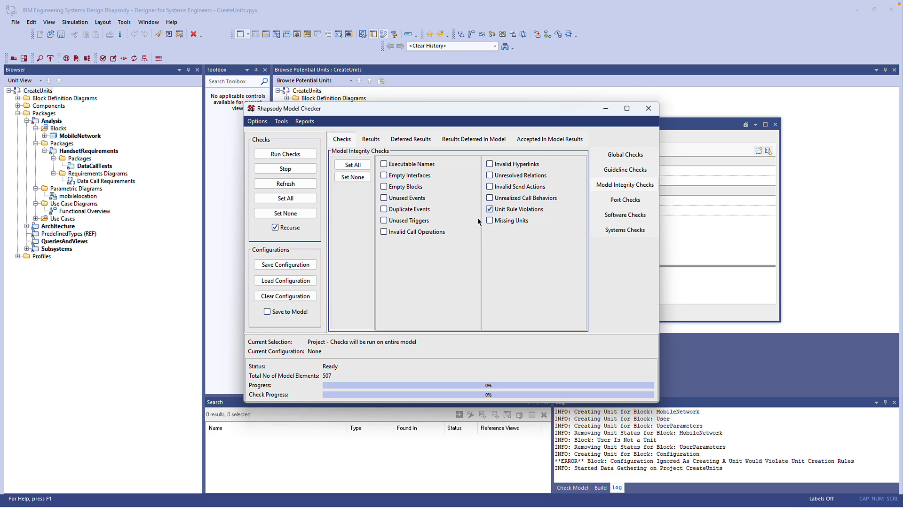
pyautogui.click(490, 221)
pyautogui.click(290, 155)
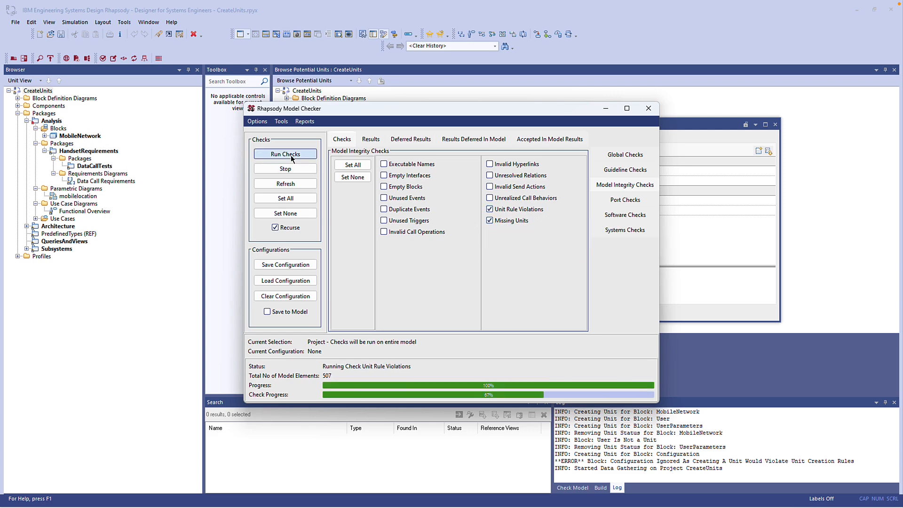